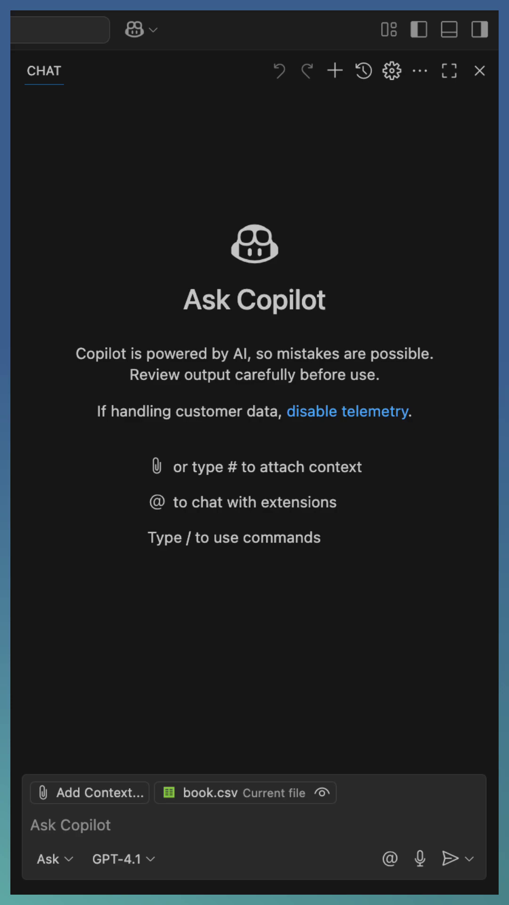
Step: Ask Copilot for sample CSV data of 10 users with name, email and country
click(295, 828)
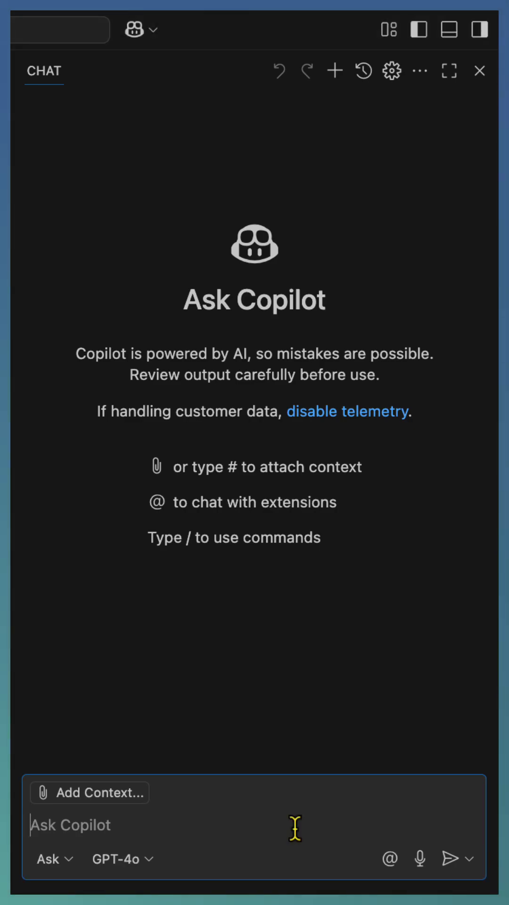
text(Generate sample CSV data for 10 users with name, email, and country)
key(Return)
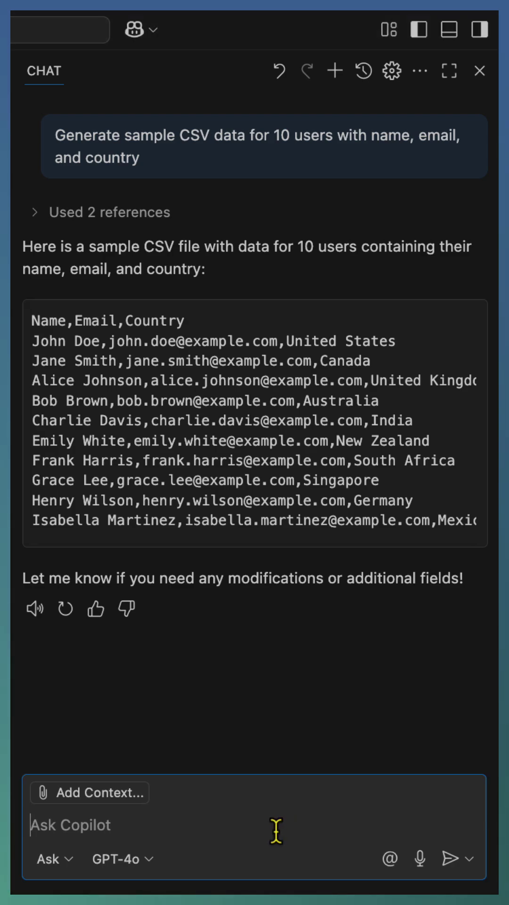
text(phone numbers or simulate missing data)
Step: Ask Copilot to add phone numbers and simulate missing data in the CSV
key(Return)
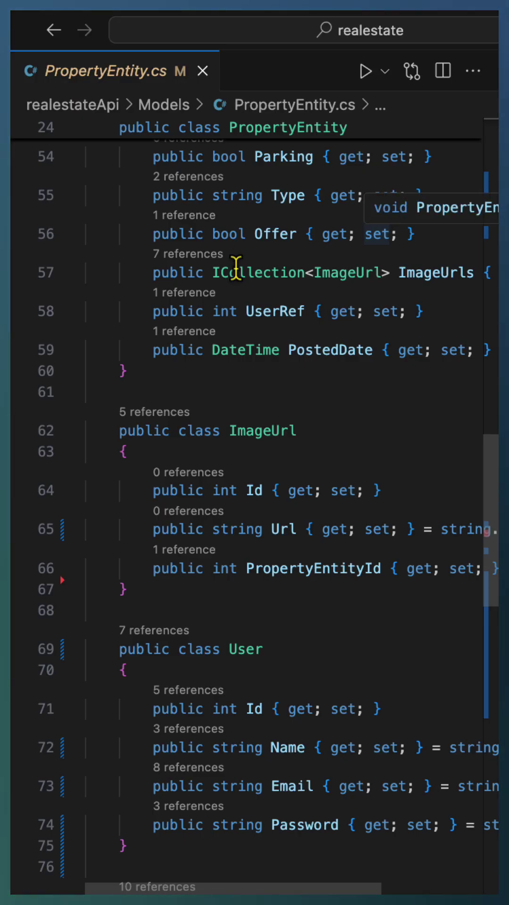
scroll(236, 263, up, 10)
scroll(237, 267, up, 5)
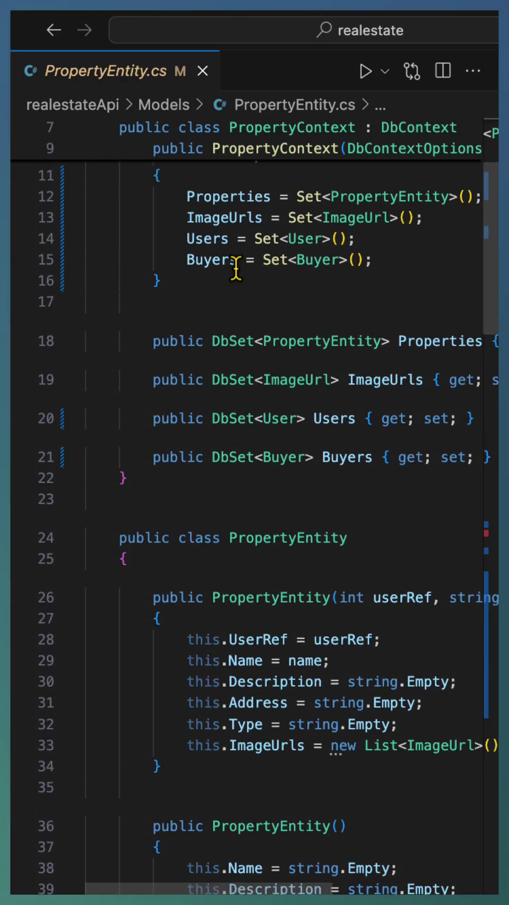
scroll(235, 271, up, 2)
scroll(236, 264, down, 2)
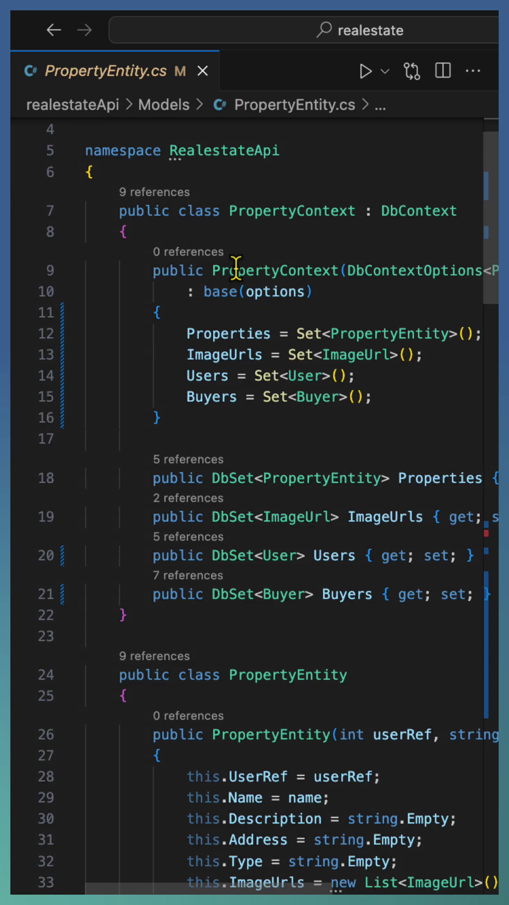
scroll(236, 265, down, 6)
scroll(255, 197, down, 1)
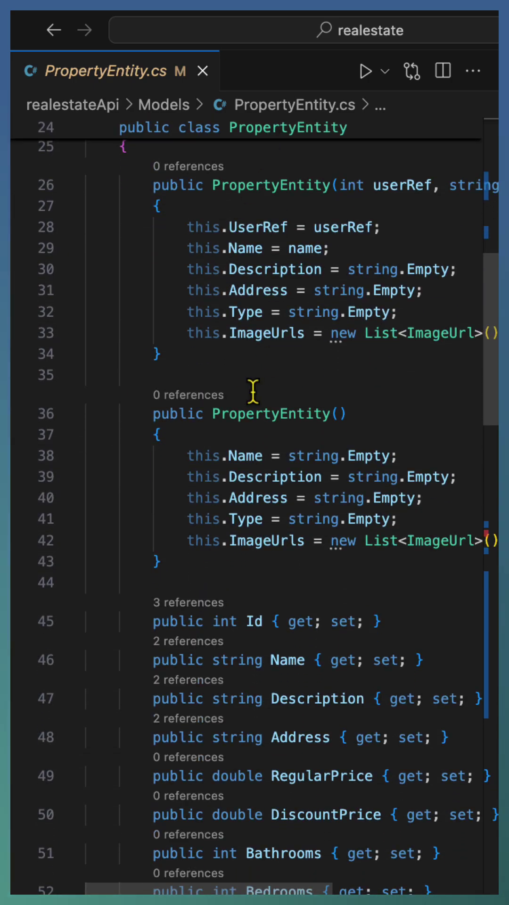
scroll(252, 390, down, 4)
scroll(253, 390, down, 1)
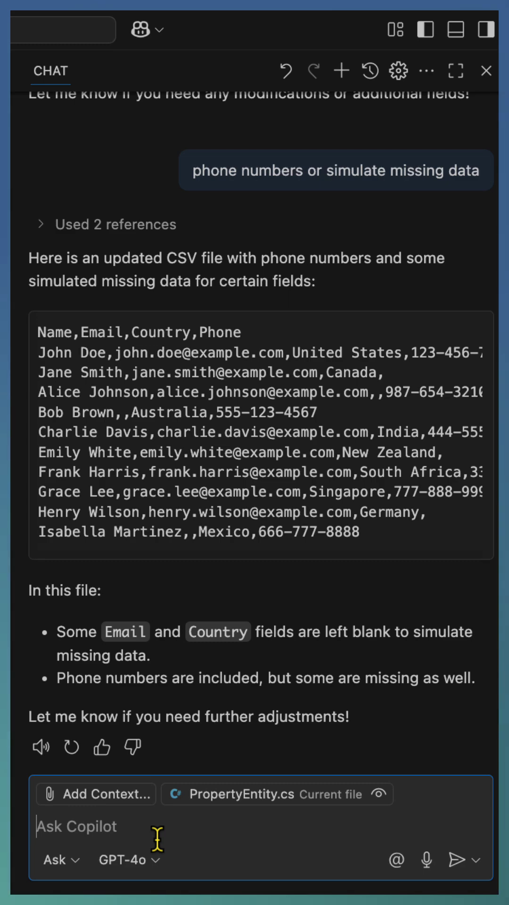
text(Geneate JSON data of 10 records for the Property)
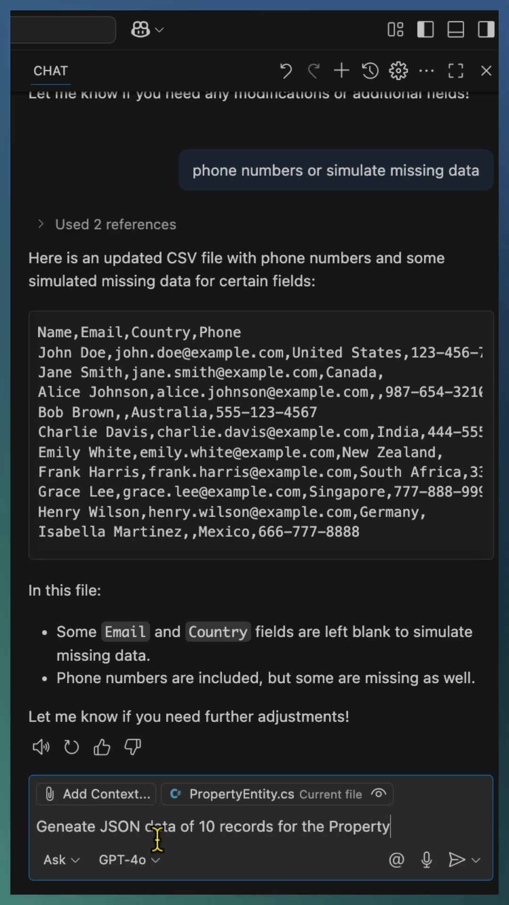
Step: Ask Copilot to generate JSON data of 10 records for the Property entity
key(Return)
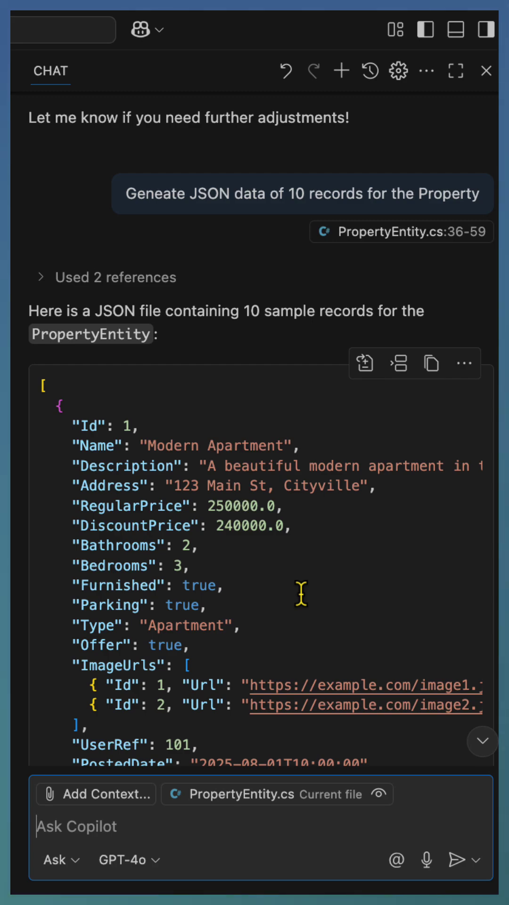
scroll(301, 592, down, 1)
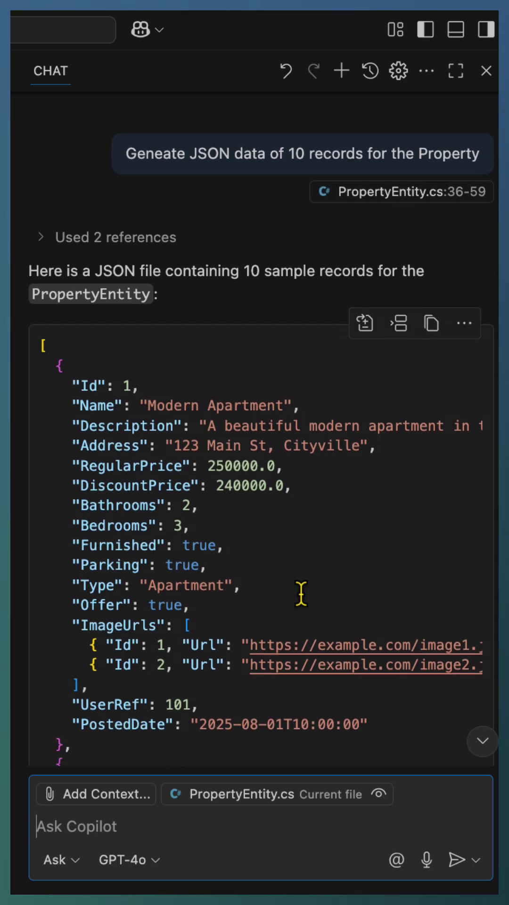
scroll(301, 592, down, 1)
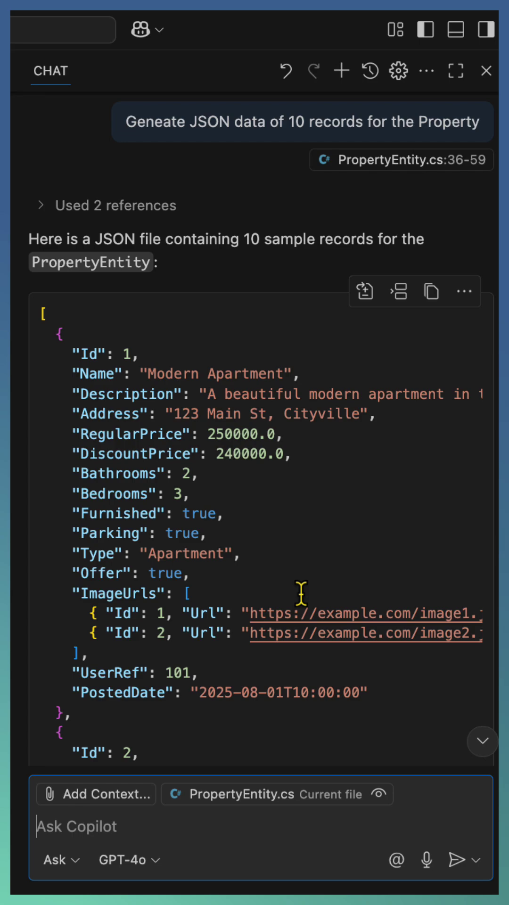
scroll(302, 593, down, 10)
scroll(300, 592, down, 4)
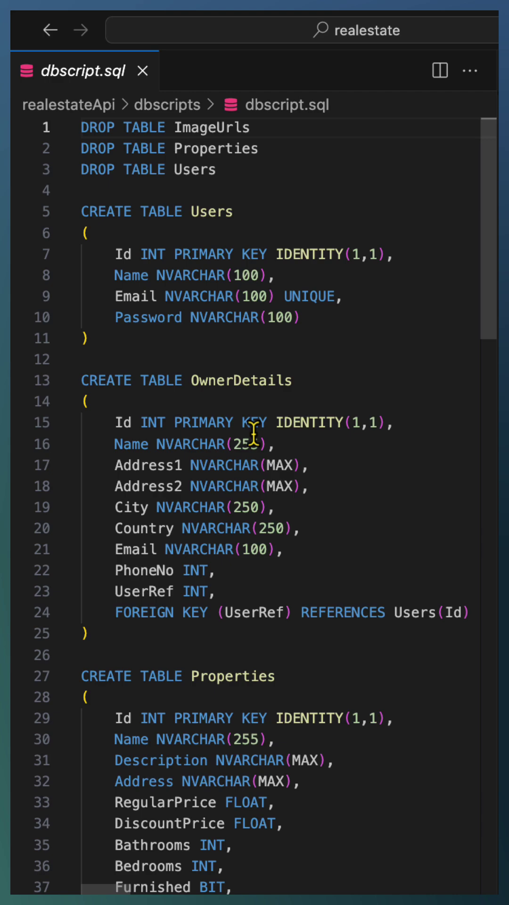
Step: Select the CREATE TABLE OwnerDetails block, lines 13–25, in dbscript.sql
click(116, 381)
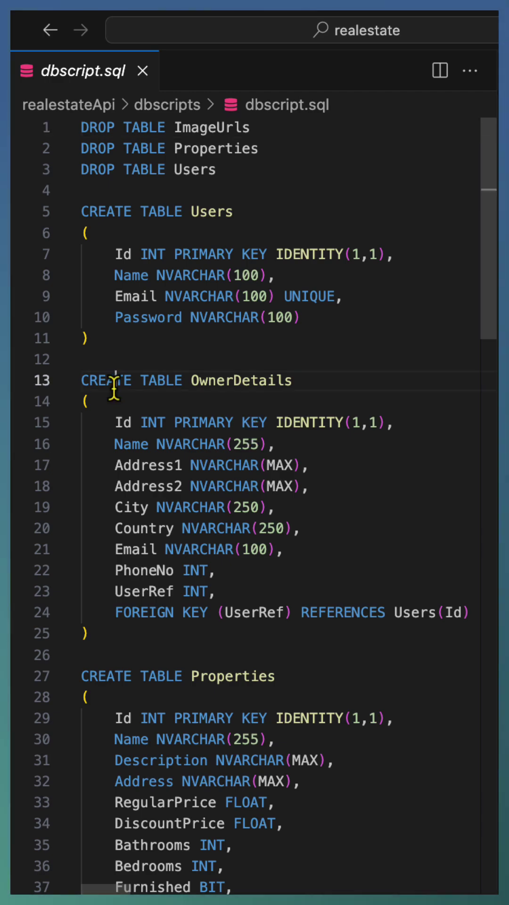
click(80, 381)
drag(80, 380, 130, 636)
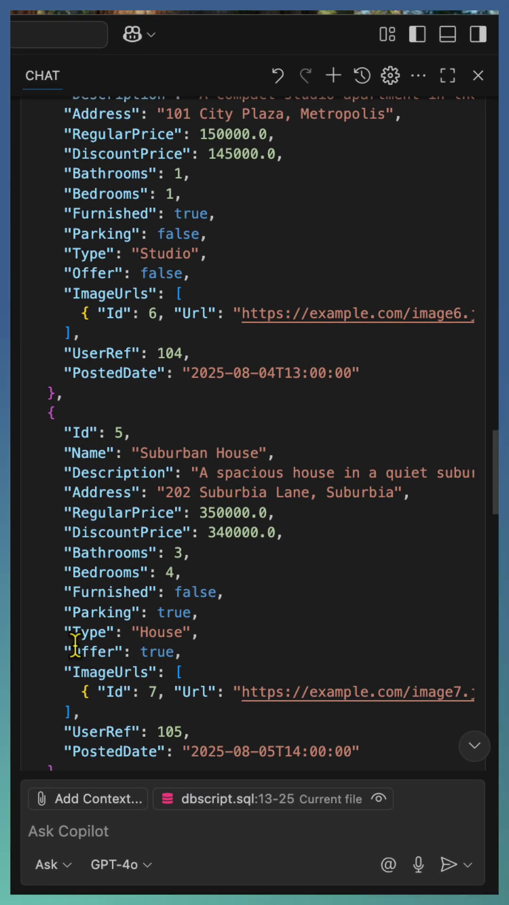
Step: Ask Copilot for a SQL INSERT statement with 10 records for the OwnerDetails table
click(67, 831)
text(Generate SQL Insert statement for Owner details table with 10 records)
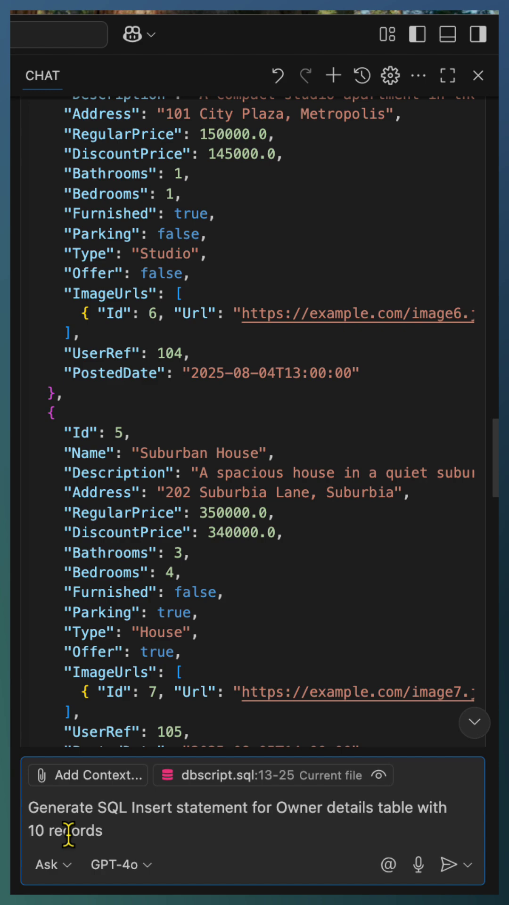
key(Return)
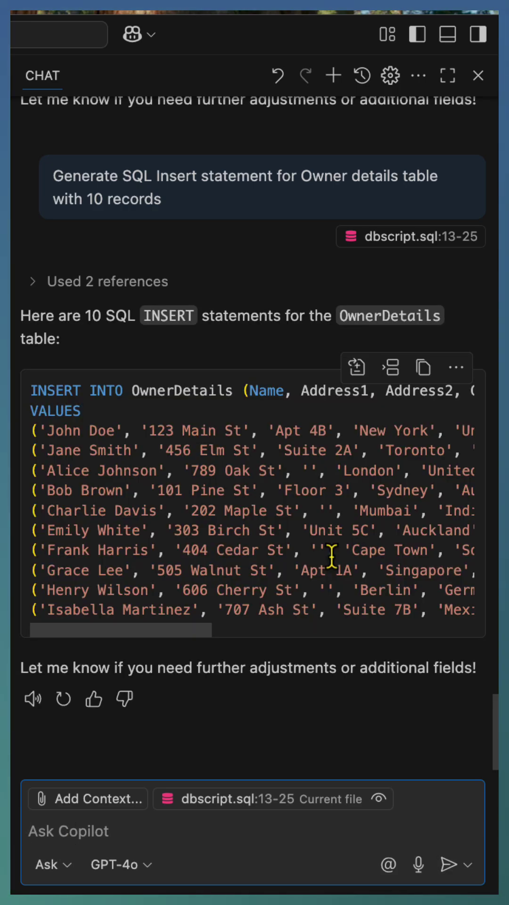
scroll(332, 557, right, 10)
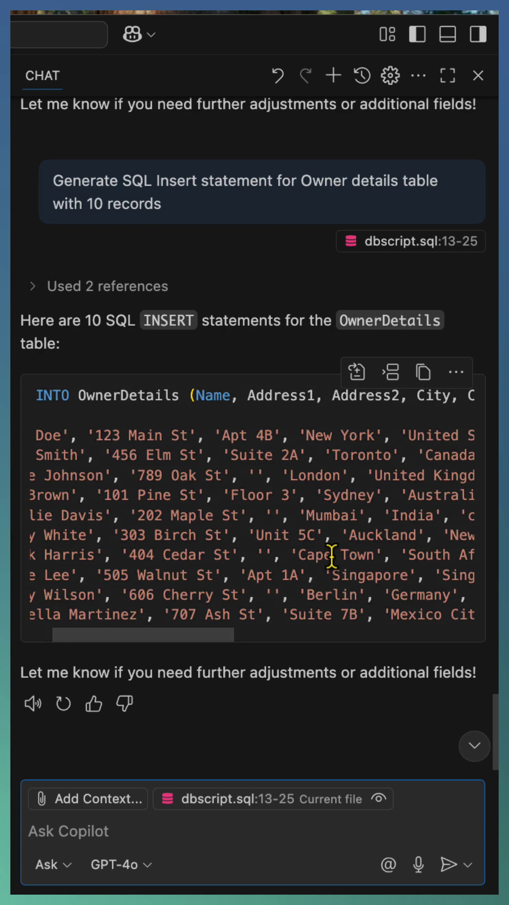
scroll(332, 556, left, 10)
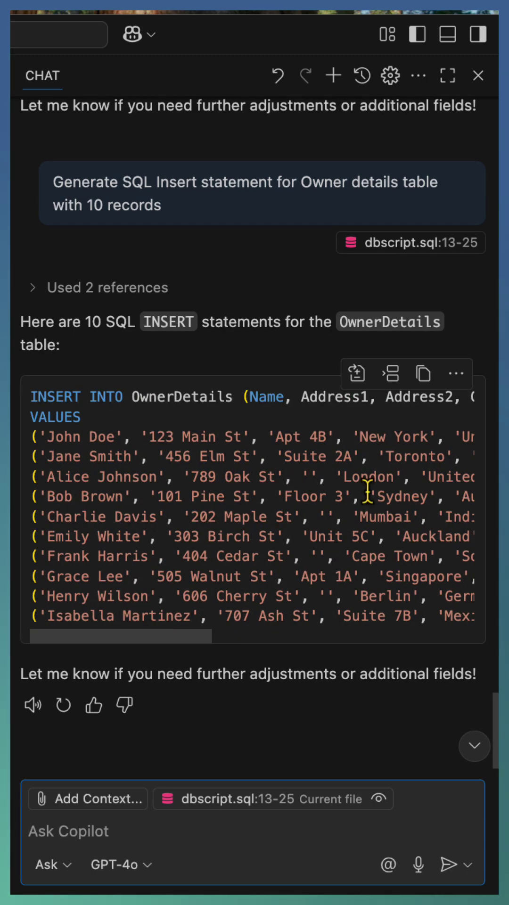